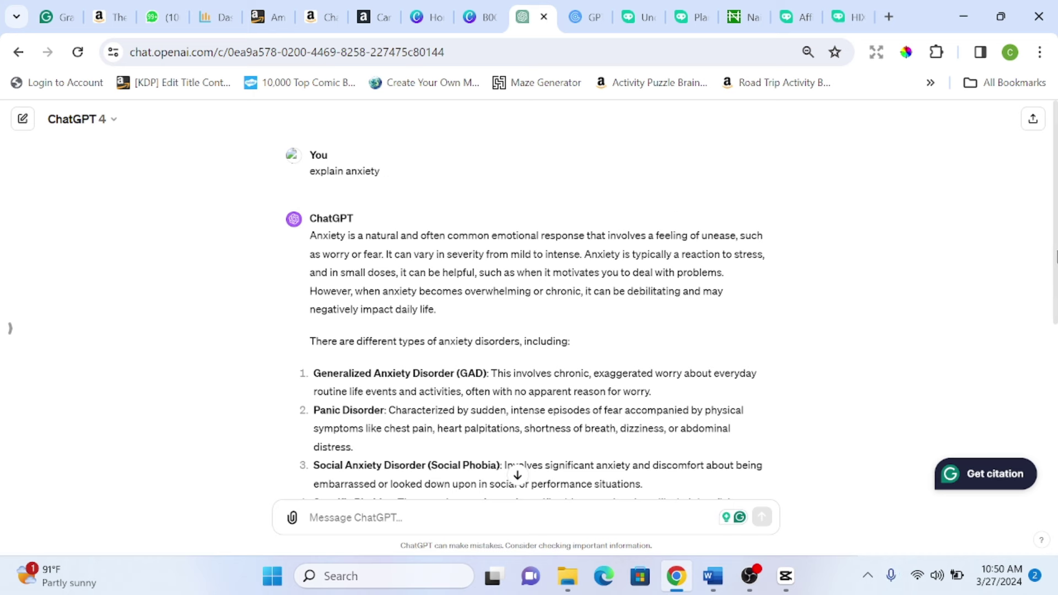
Copy ChatGPT's whole anxiety explanation, through 'managing anxiety symptoms.', and bring up GPTZero
{"action": "left_click_drag", "start_coordinate": [1056, 257], "coordinate": [970, 296]}
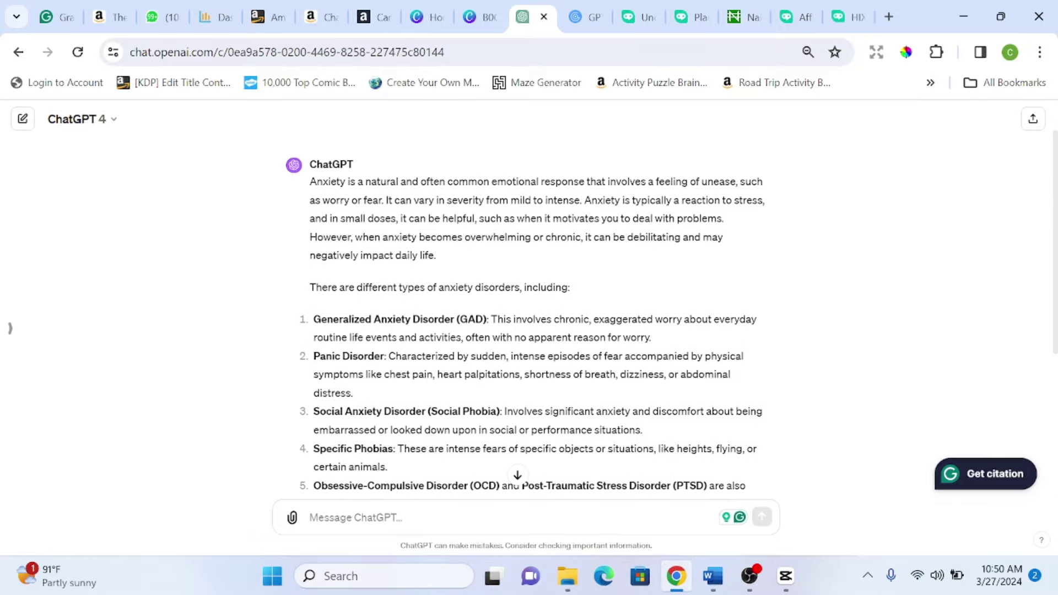
{"action": "left_click_drag", "start_coordinate": [316, 194], "coordinate": [565, 458]}
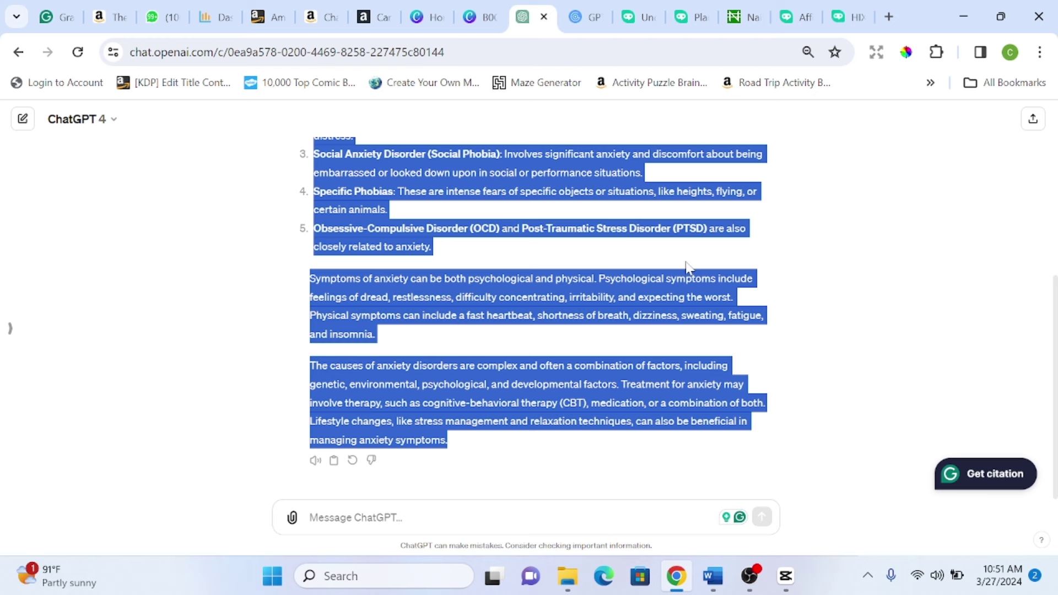
{"action": "left_click", "coordinate": [576, 14]}
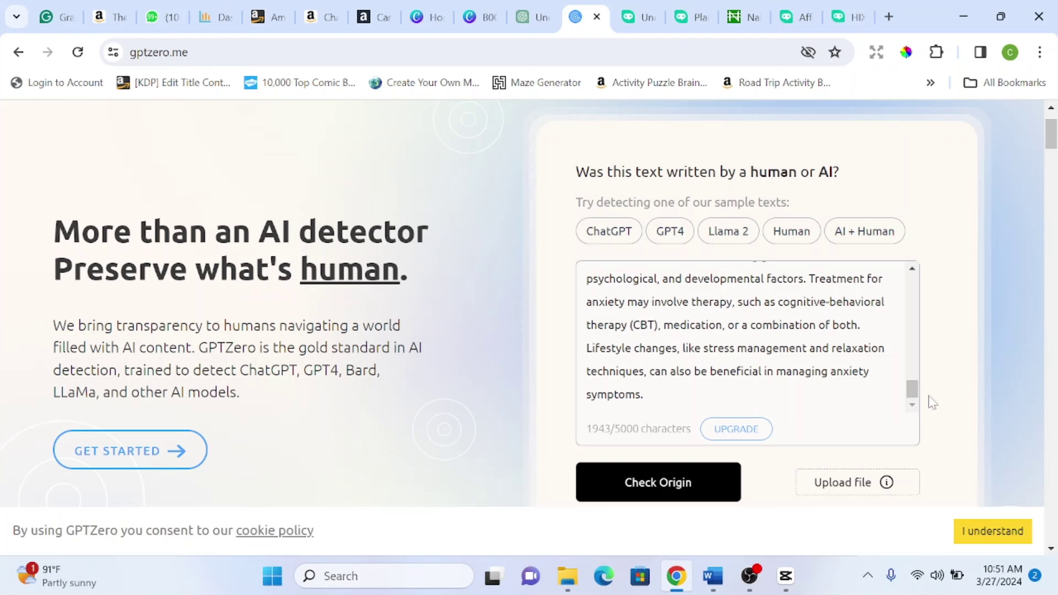
Run Check Origin on the pasted anxiety text and review the 95% AI-generated verdict
{"action": "left_click", "coordinate": [689, 491]}
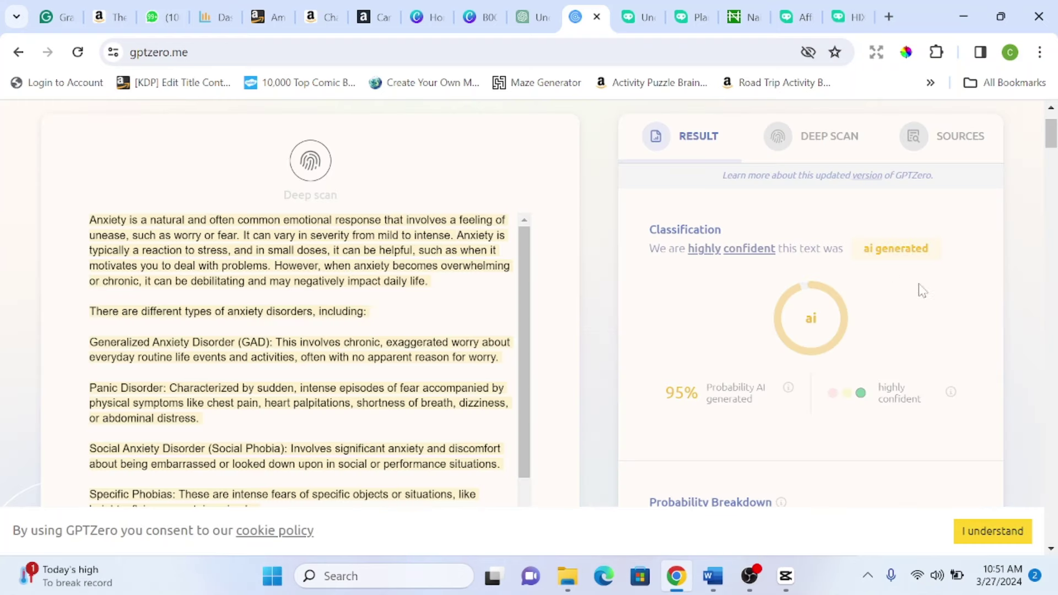
{"action": "left_click_drag", "start_coordinate": [524, 277], "coordinate": [521, 232]}
Bring up the HIX Bypass tool holding the anxiety text and look over its pricing plans
{"action": "left_click", "coordinate": [630, 18]}
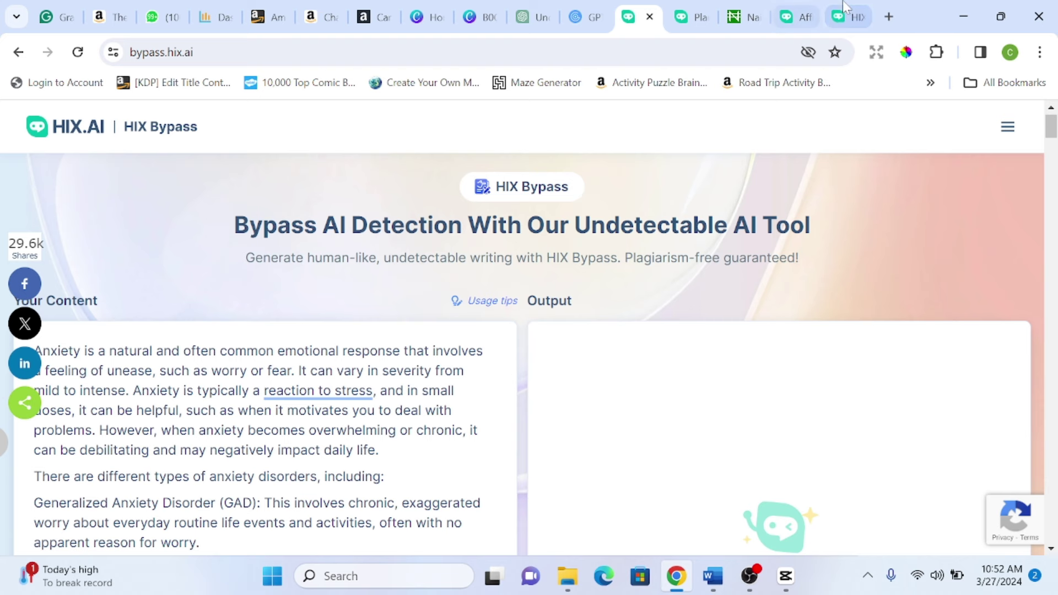
{"action": "left_click", "coordinate": [692, 16]}
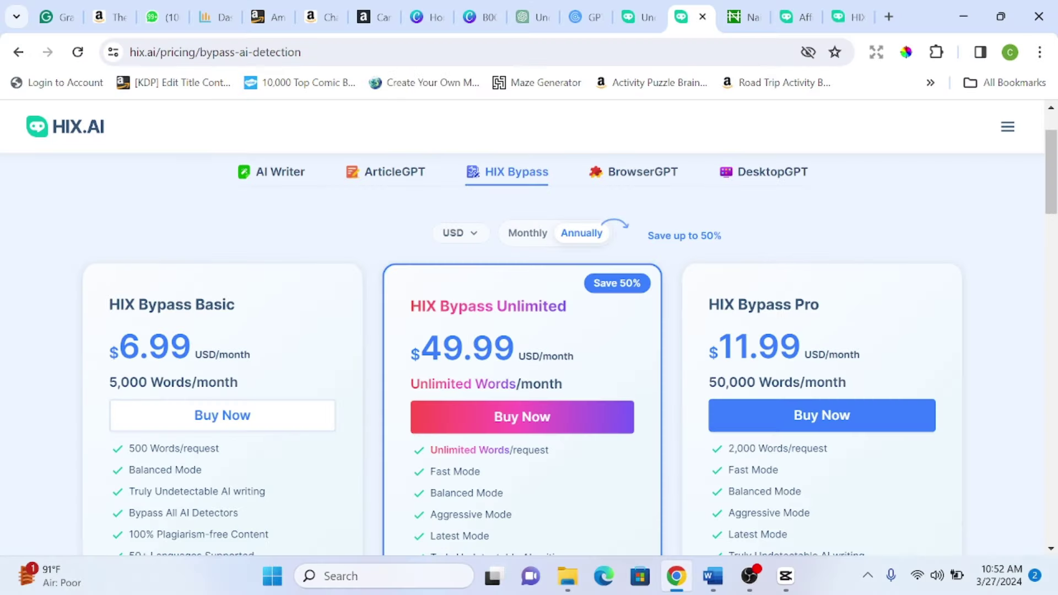
{"action": "mouse_move", "coordinate": [1055, 180]}
{"action": "left_mouse_down"}
{"action": "mouse_move", "coordinate": [1054, 209]}
{"action": "mouse_move", "coordinate": [1054, 193]}
{"action": "left_mouse_up"}
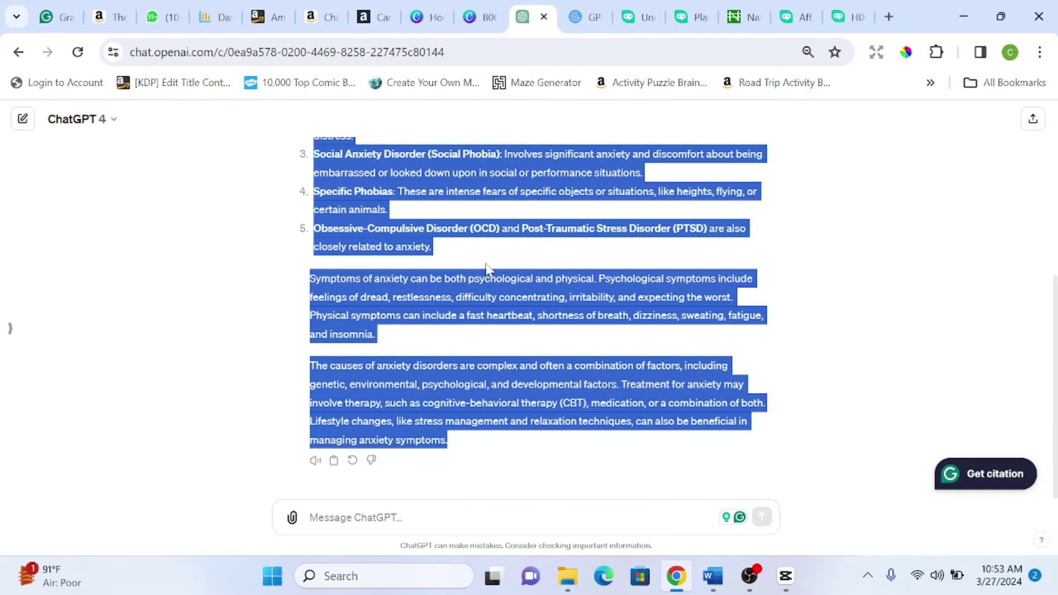
{"action": "left_click", "coordinate": [581, 11]}
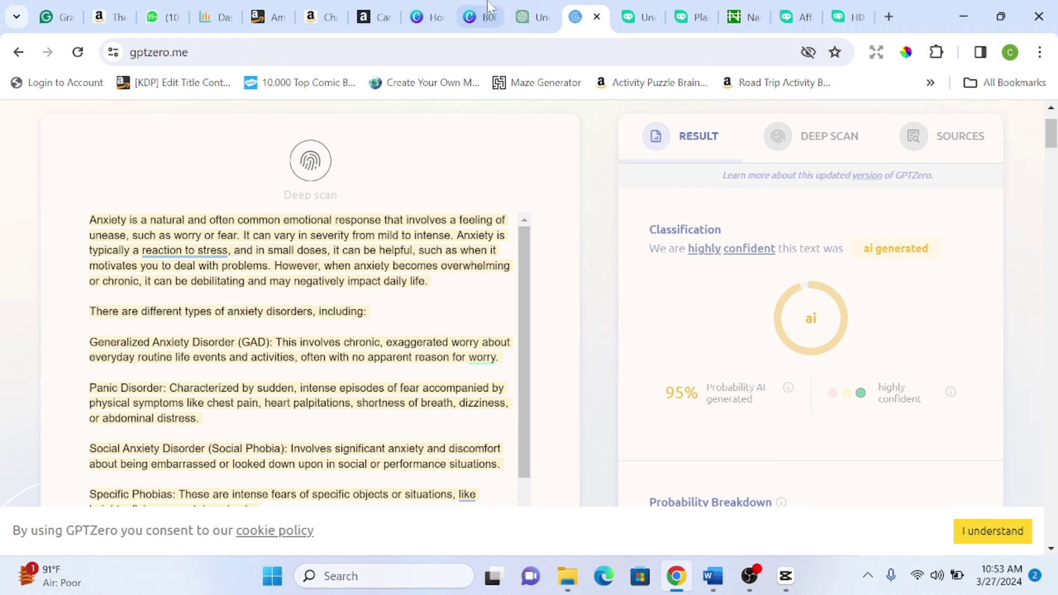
{"action": "left_click", "coordinate": [639, 17]}
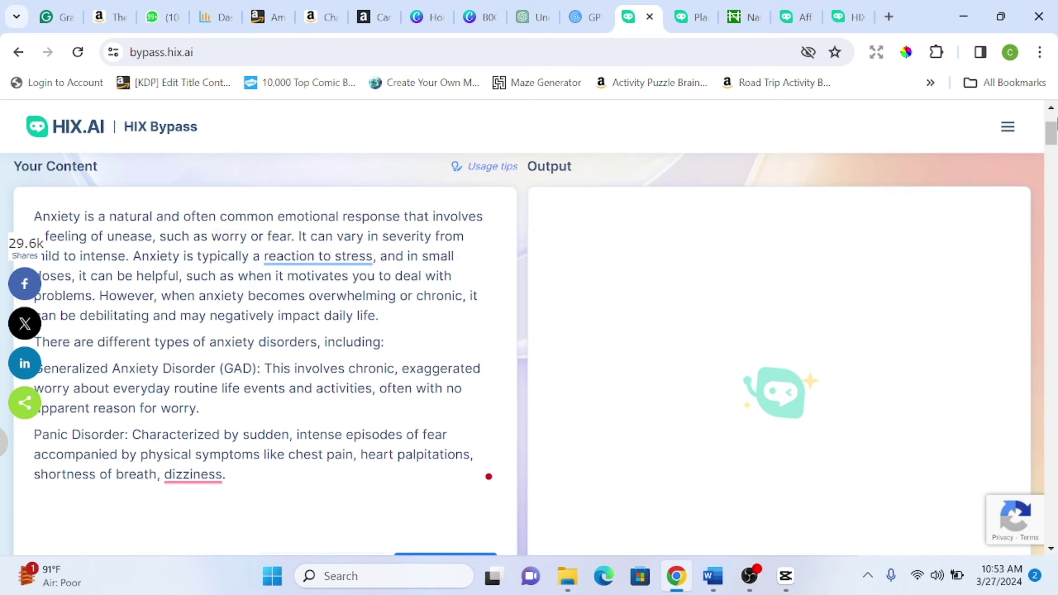
{"action": "scroll", "coordinate": [529, 331], "scroll_direction": "down", "scroll_amount": 4}
{"action": "scroll", "coordinate": [522, 354], "scroll_direction": "up", "scroll_amount": 3}
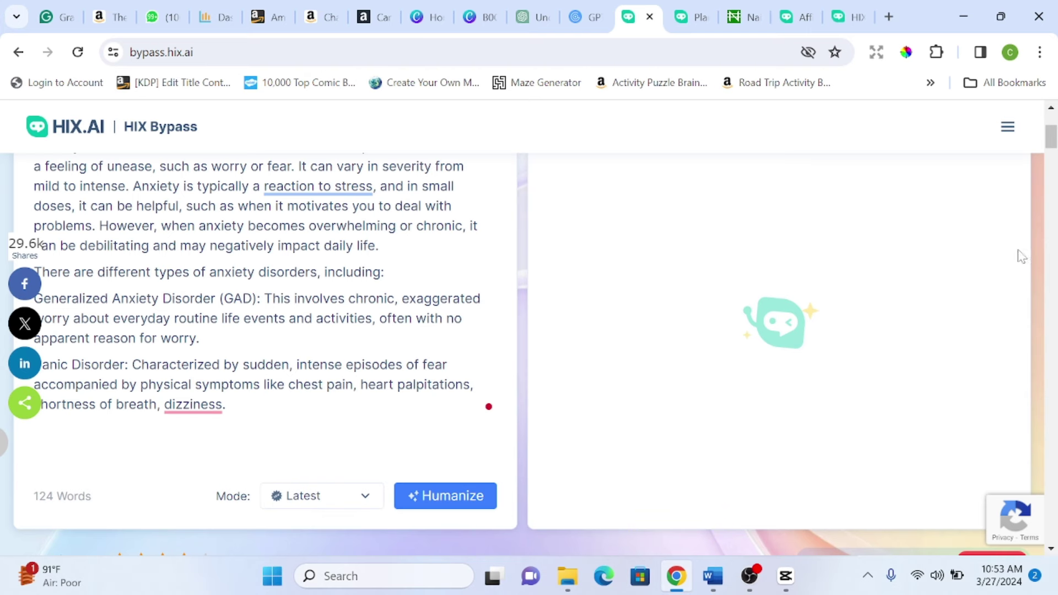
{"action": "scroll", "coordinate": [1055, 142], "scroll_direction": "up", "scroll_amount": 3}
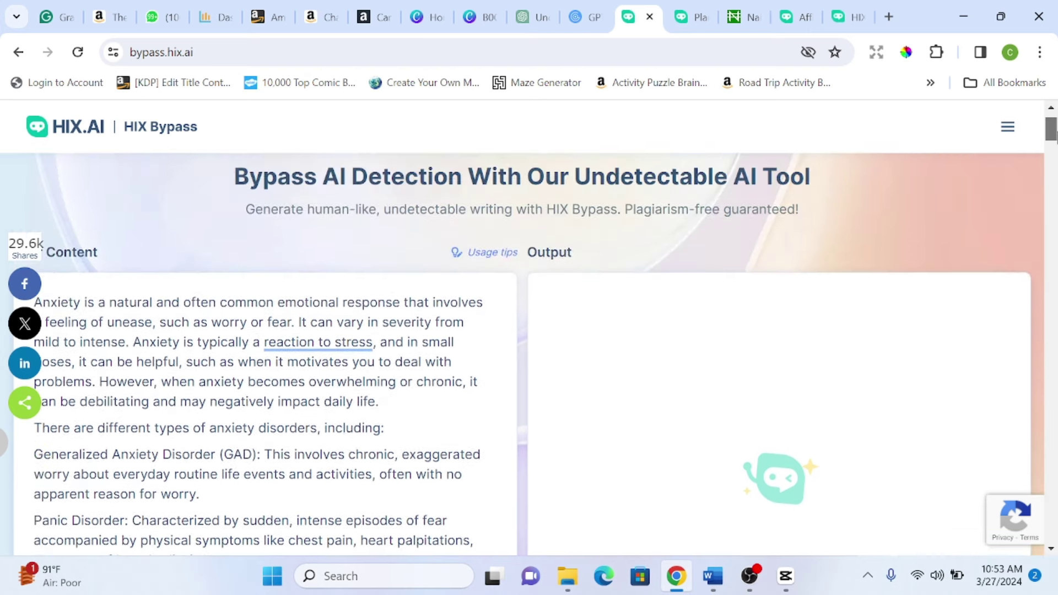
{"action": "scroll", "coordinate": [1053, 135], "scroll_direction": "down", "scroll_amount": 3}
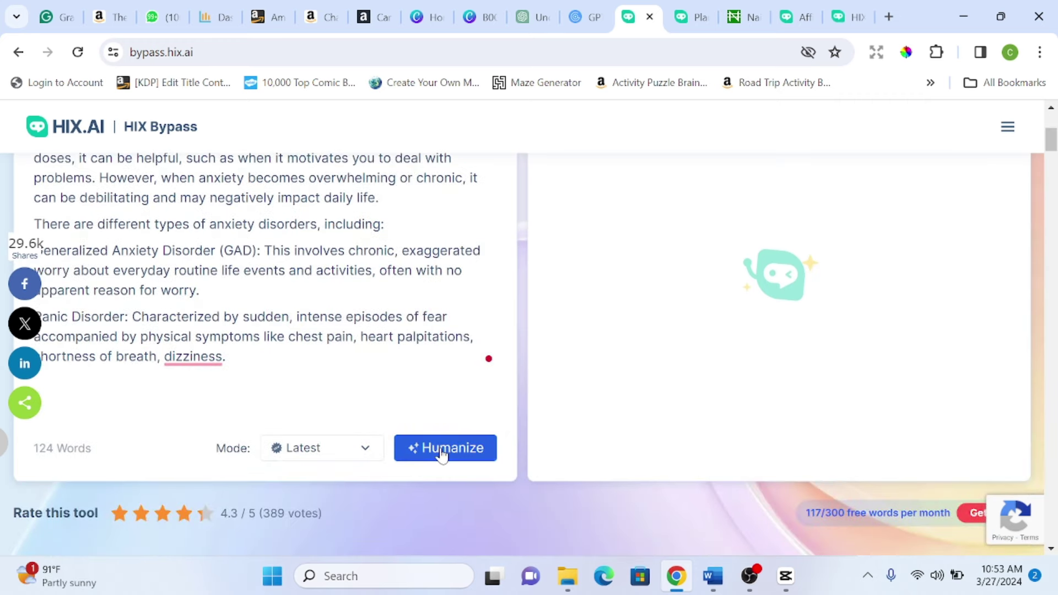
Humanize the anxiety text and review the built-in 'human-written' check result
{"action": "left_click", "coordinate": [440, 450]}
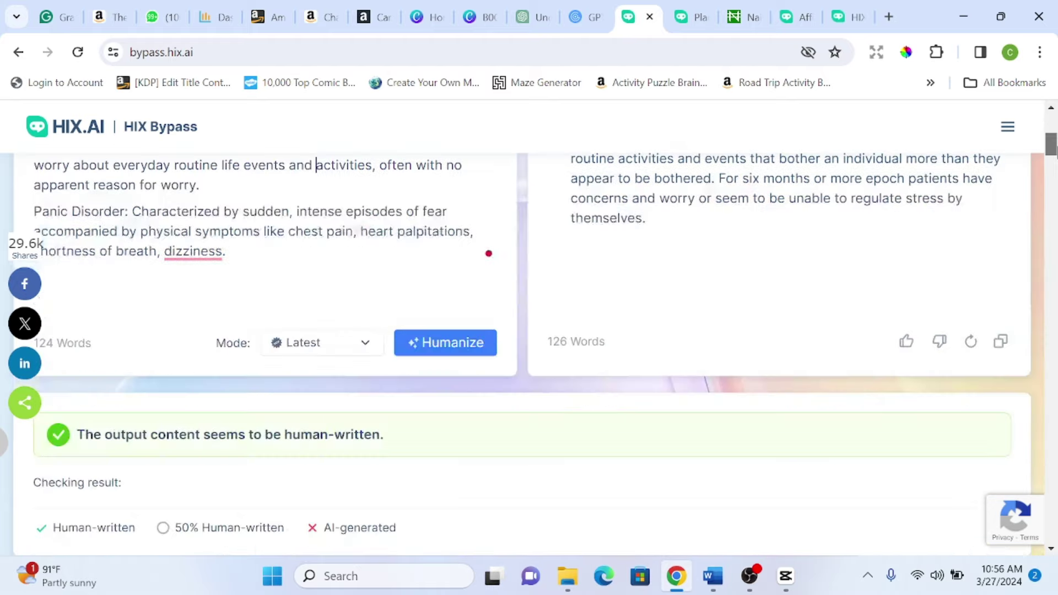
{"action": "left_click_drag", "start_coordinate": [1052, 144], "coordinate": [1051, 142]}
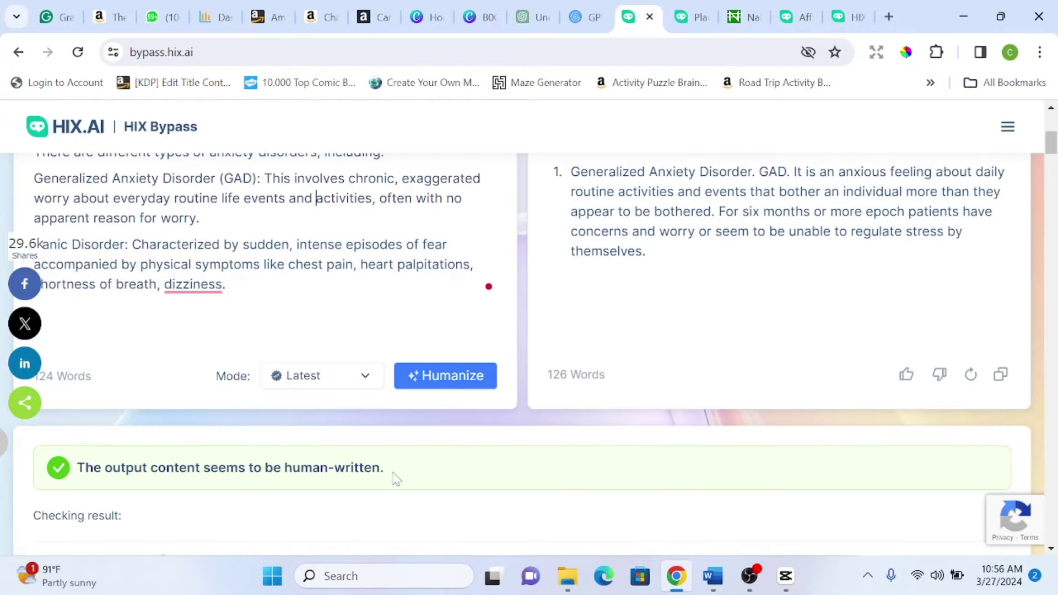
{"action": "scroll", "coordinate": [423, 467], "scroll_direction": "up", "scroll_amount": 2}
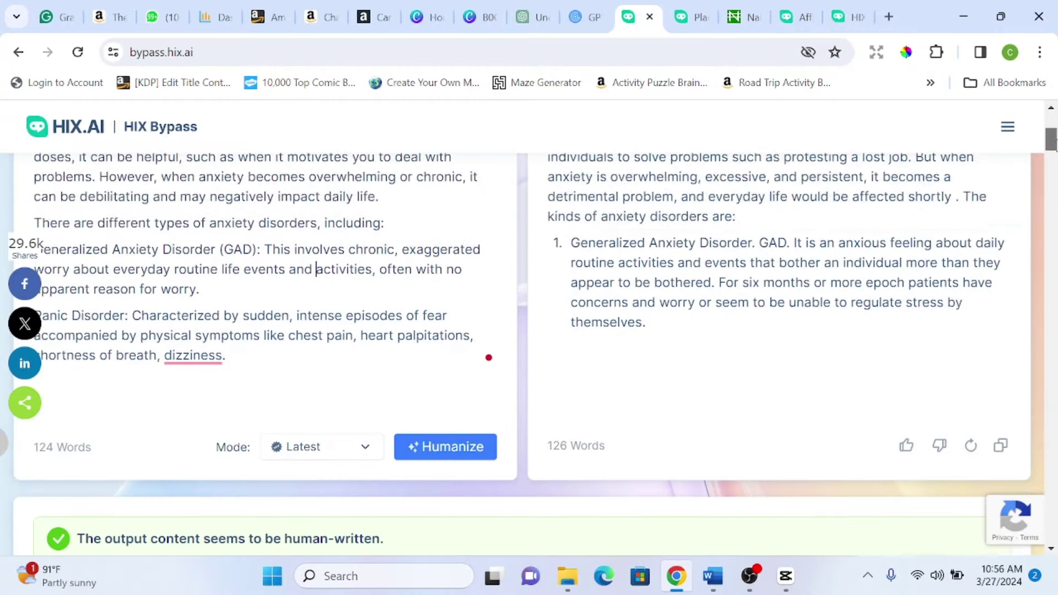
{"action": "scroll", "coordinate": [529, 338], "scroll_direction": "up", "scroll_amount": 3}
{"action": "scroll", "coordinate": [529, 338], "scroll_direction": "down", "scroll_amount": 1}
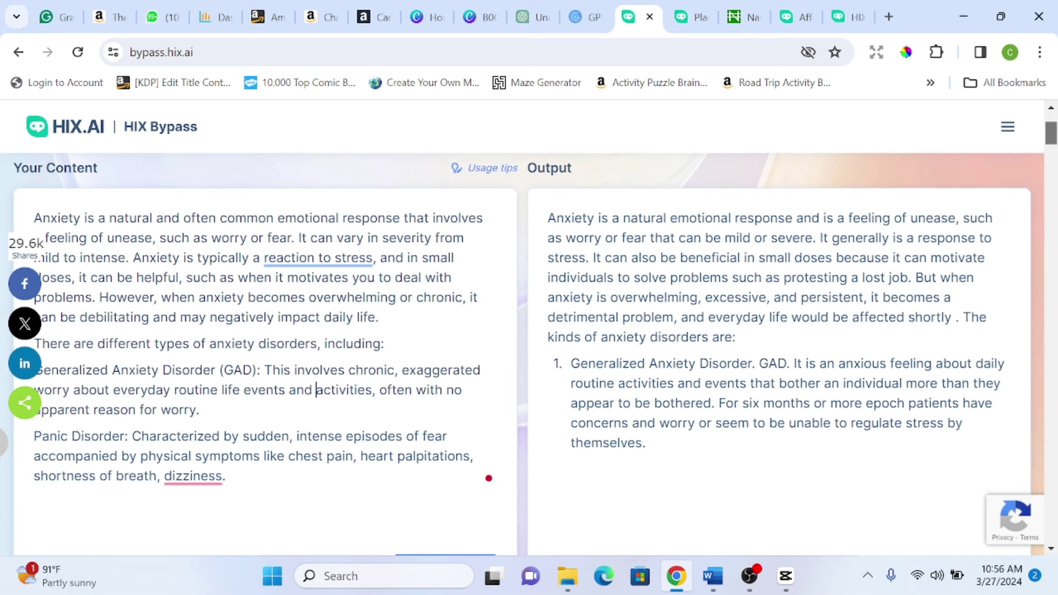
Select the 126-word humanized output text for copying
{"action": "left_click_drag", "start_coordinate": [679, 238], "coordinate": [812, 447]}
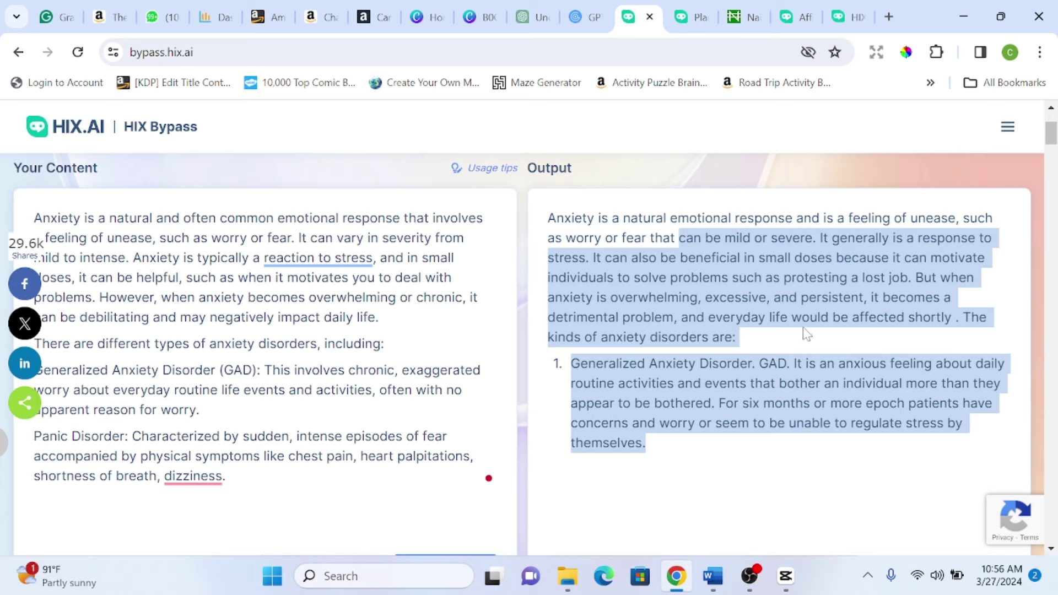
{"action": "left_click", "coordinate": [787, 338]}
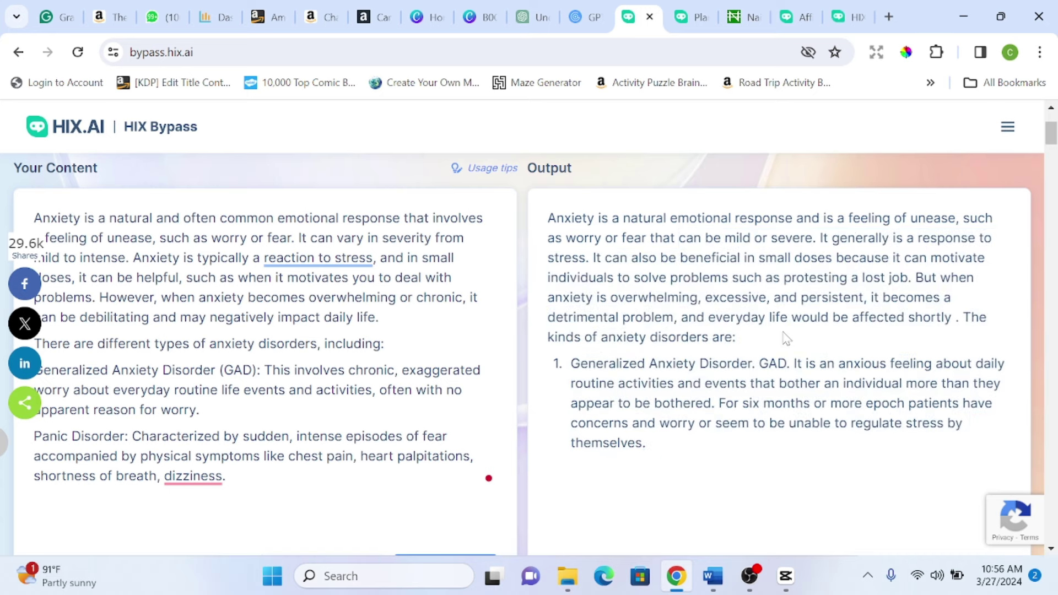
{"action": "scroll", "coordinate": [787, 338], "scroll_direction": "down", "scroll_amount": 6}
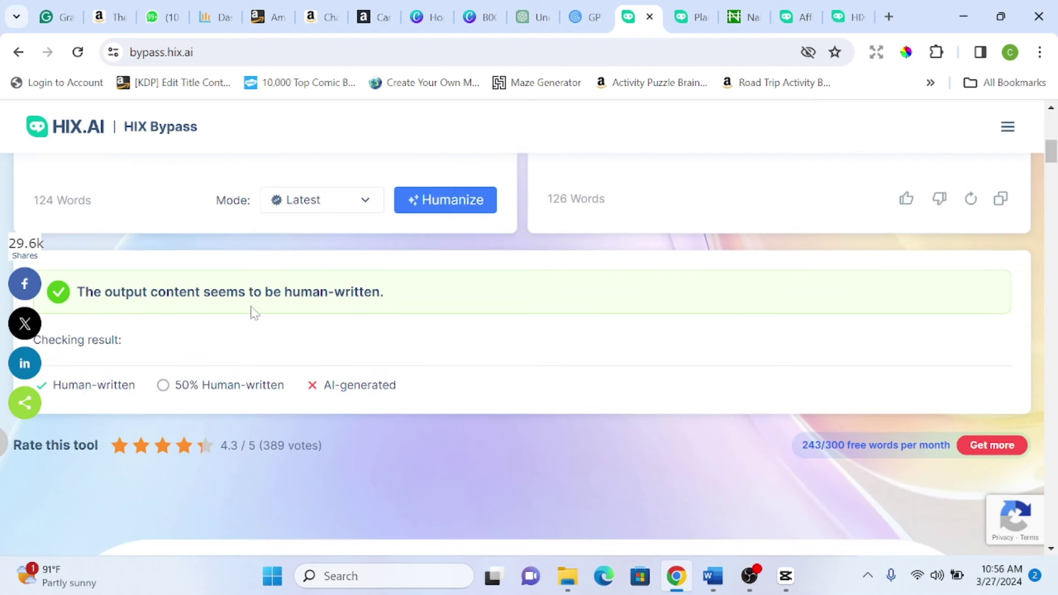
{"action": "scroll", "coordinate": [1052, 160], "scroll_direction": "down", "scroll_amount": 3}
{"action": "left_click_drag", "start_coordinate": [1051, 160], "coordinate": [1051, 135]}
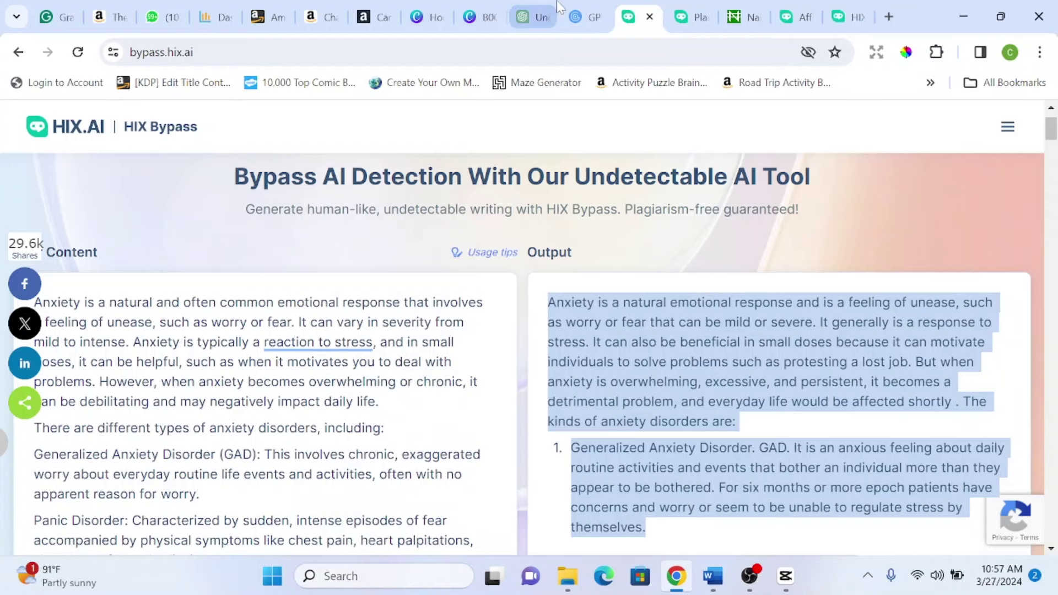
Swap GPTZero's original text for the humanized rewrite, now 741/5000 characters
{"action": "left_click", "coordinate": [579, 17]}
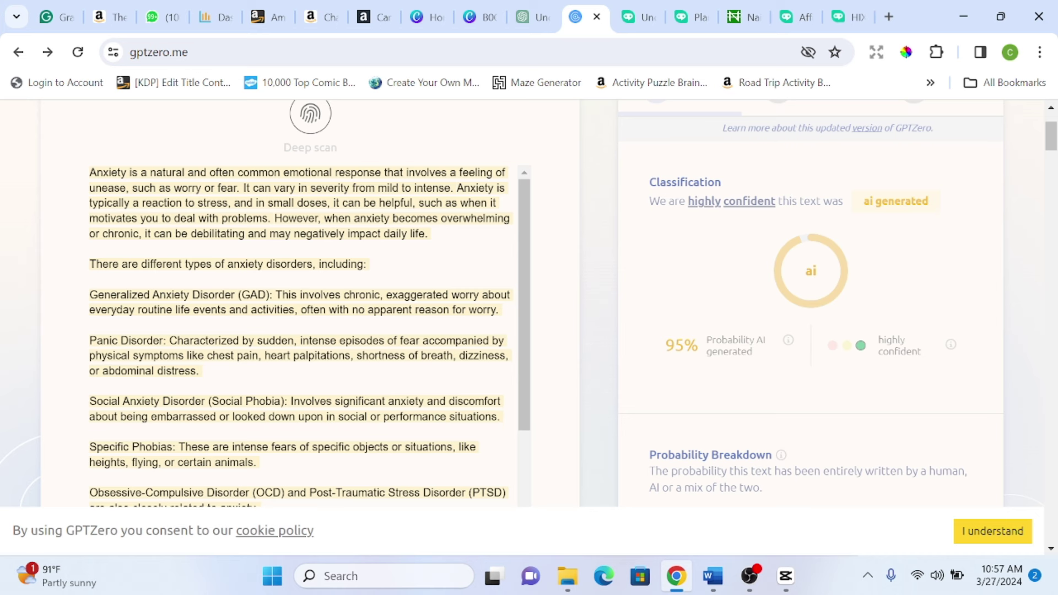
{"action": "key", "text": "ctrl+a"}
{"action": "key", "text": "BackSpace"}
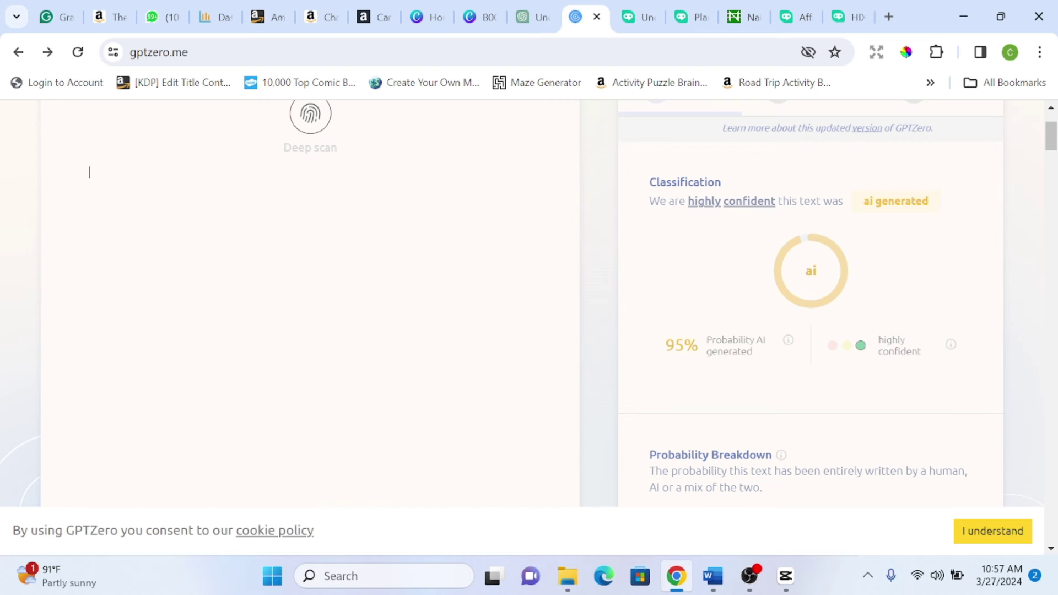
{"action": "type", "text": "Anxiety is a natural emotional response and is a feeling of unease, such as worry or fear that can be mild or severe. It generally is a response to stress. It can also be beneficial in small doses because it can motivate individuals to solve problems such as protesting a lost job. But when anxiety is overwhelming, excessive, and persistent, it becomes a detrimental problem, and everyday life would be affected shortly . The kinds of anxiety disorders are: 1. Generalized Anxiety Disorder. GAD. It is an anxious feeling about daily routine activities and events that bother an individual more than they appear to be bothered. For six months or more epoch patients have concerns and worry or seem to be unable to regulate stress by themselves."}
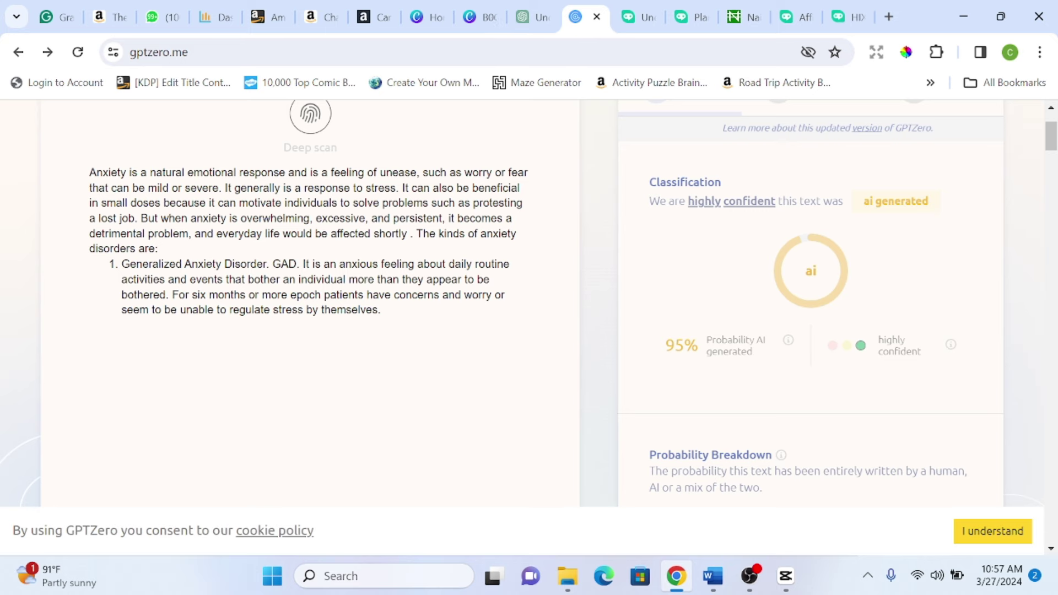
{"action": "left_click", "coordinate": [432, 16]}
{"action": "left_click", "coordinate": [584, 16]}
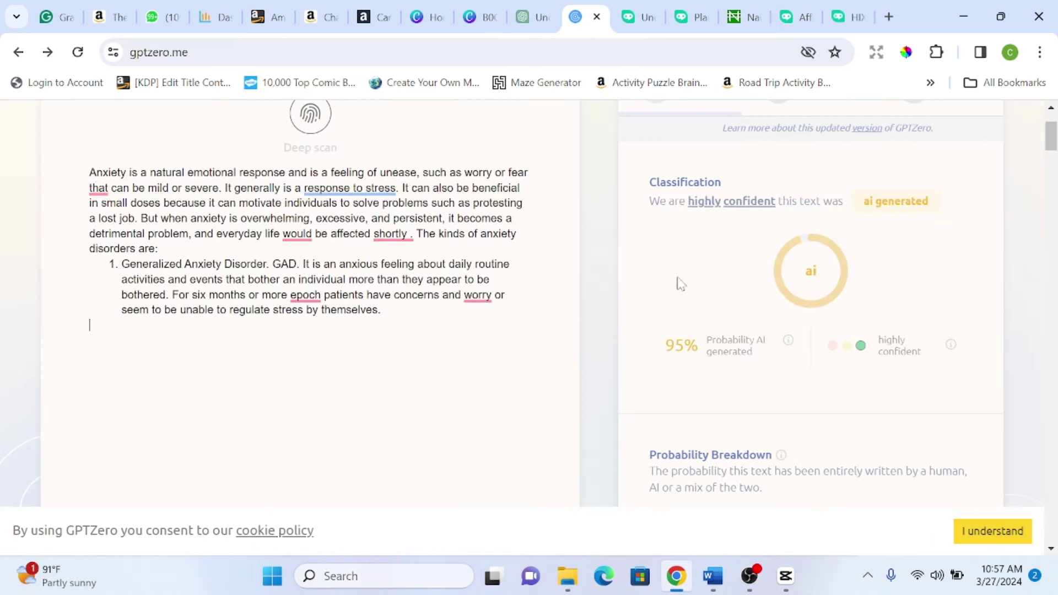
{"action": "scroll", "coordinate": [1053, 138], "scroll_direction": "down", "scroll_amount": 1}
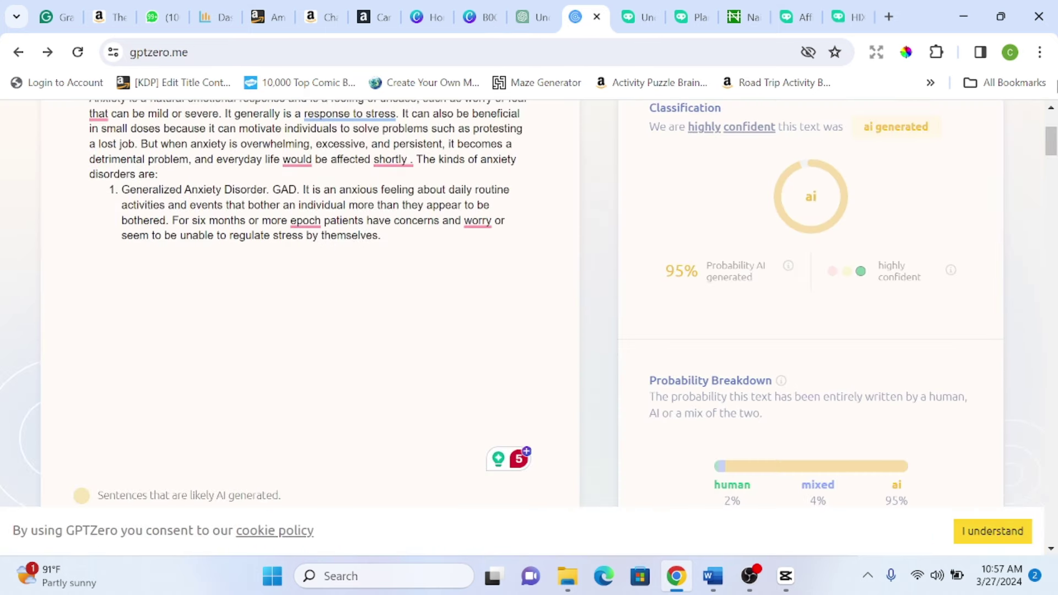
{"action": "scroll", "coordinate": [1054, 138], "scroll_direction": "down", "scroll_amount": 2}
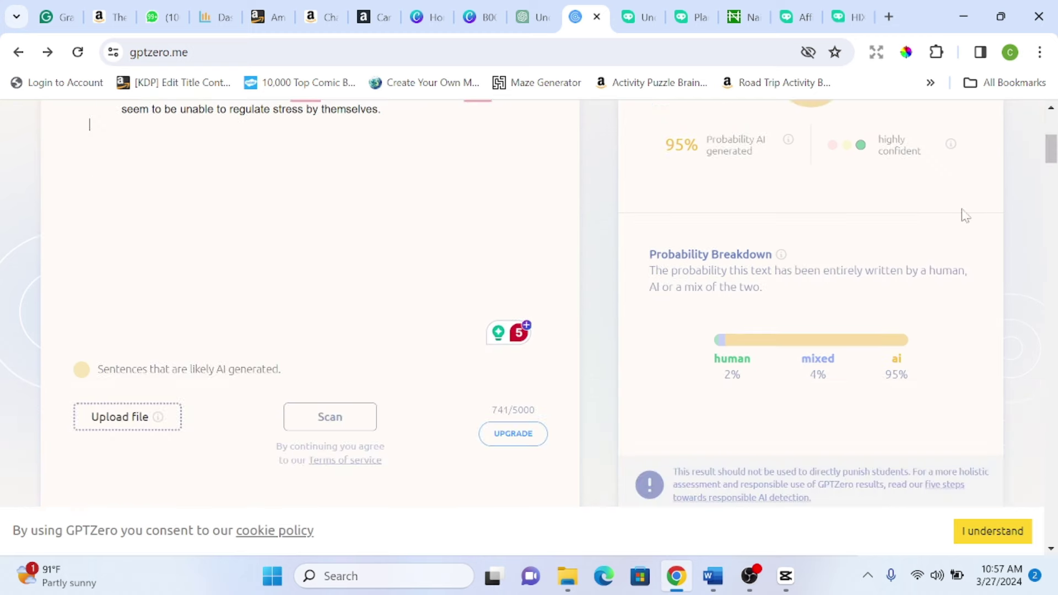
Scan the rewrite in GPTZero, scoring 0% AI, 55% mixed, 45% human, and return to HIX Bypass
{"action": "left_click", "coordinate": [325, 428]}
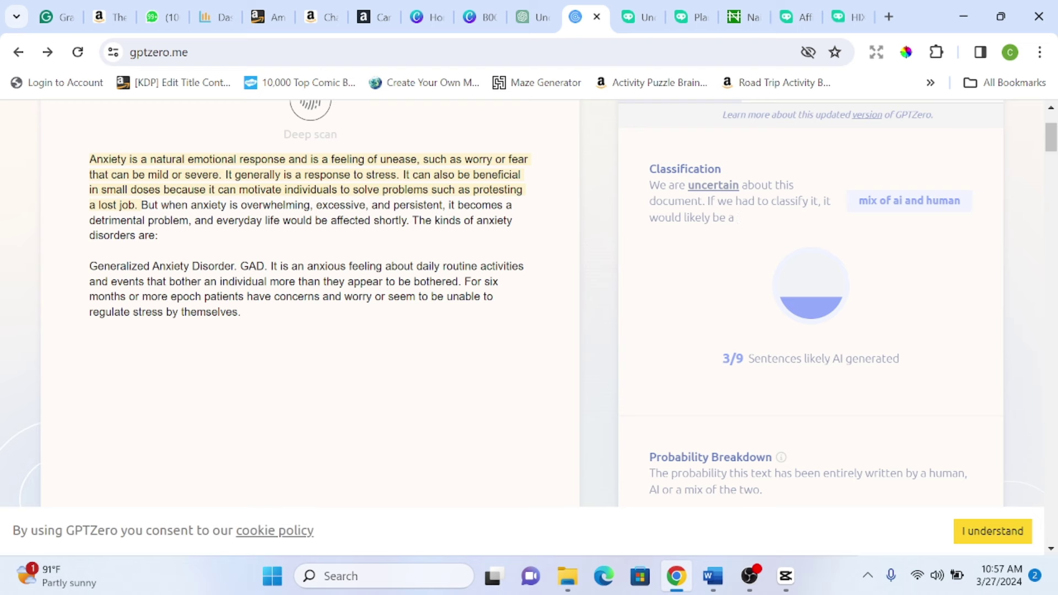
{"action": "left_click_drag", "start_coordinate": [1051, 138], "coordinate": [1051, 151]}
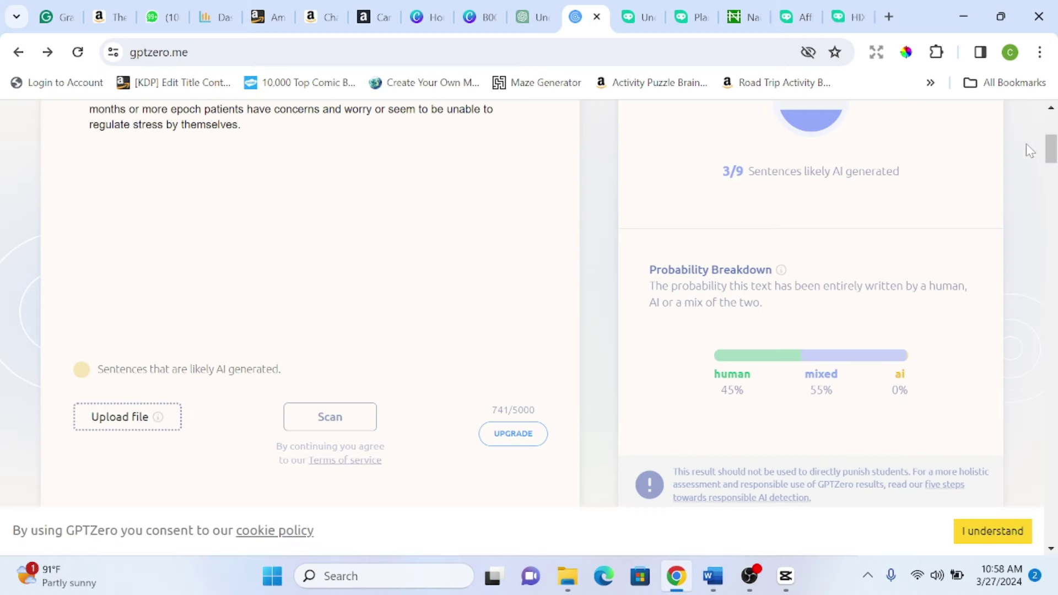
{"action": "scroll", "coordinate": [1033, 143], "scroll_direction": "up", "scroll_amount": 1}
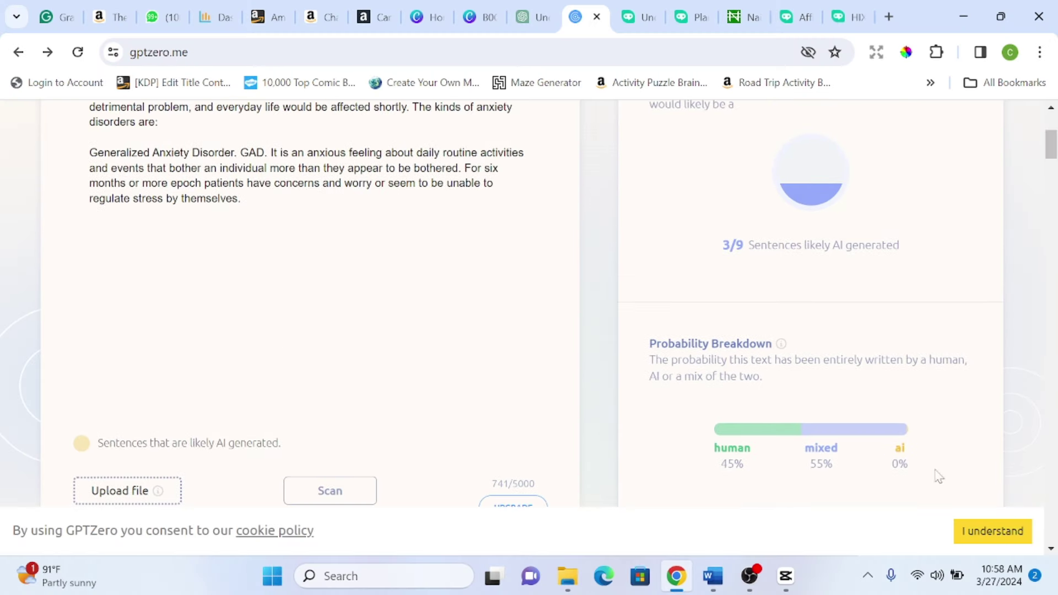
{"action": "left_click", "coordinate": [632, 16]}
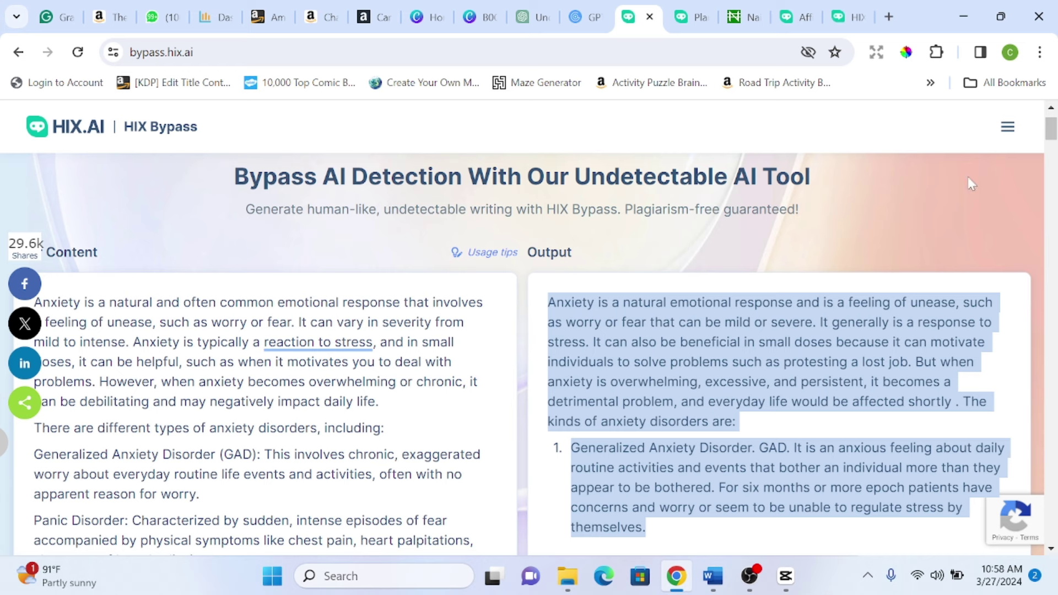
{"action": "scroll", "coordinate": [488, 261], "scroll_direction": "down", "scroll_amount": 5}
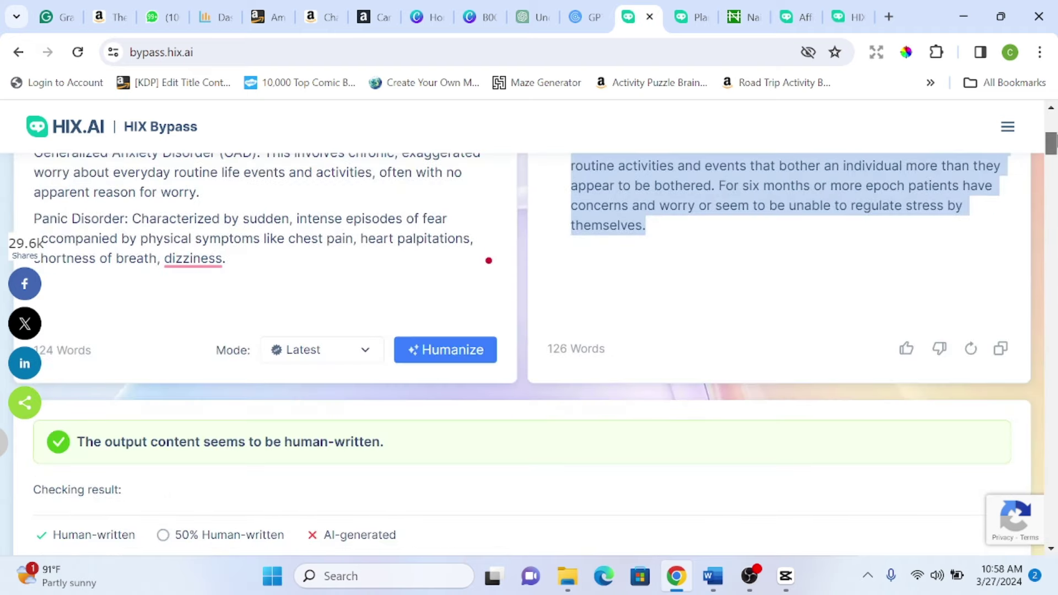
{"action": "scroll", "coordinate": [529, 353], "scroll_direction": "up", "scroll_amount": 5}
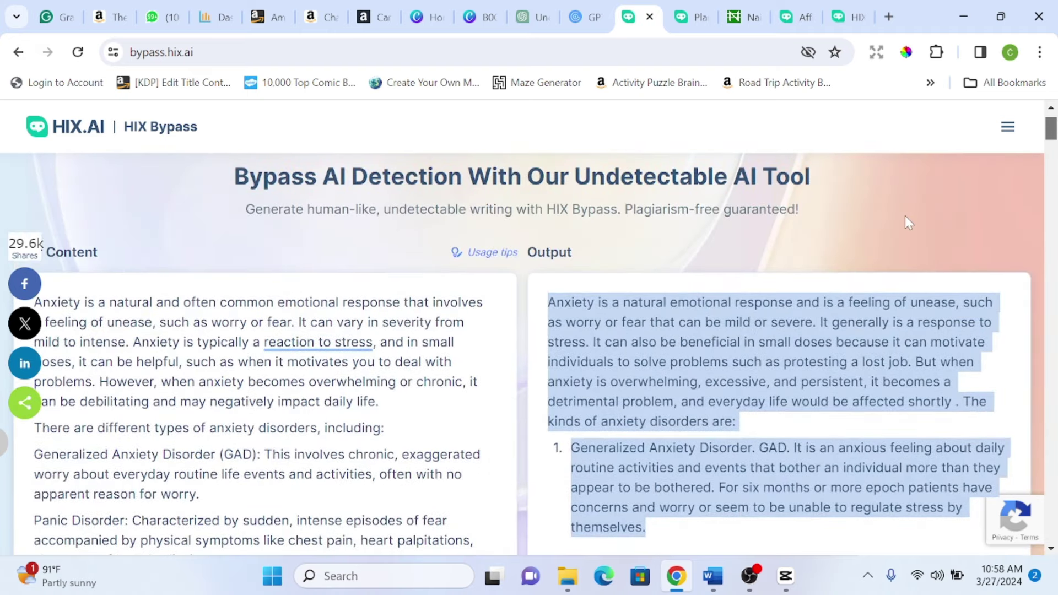